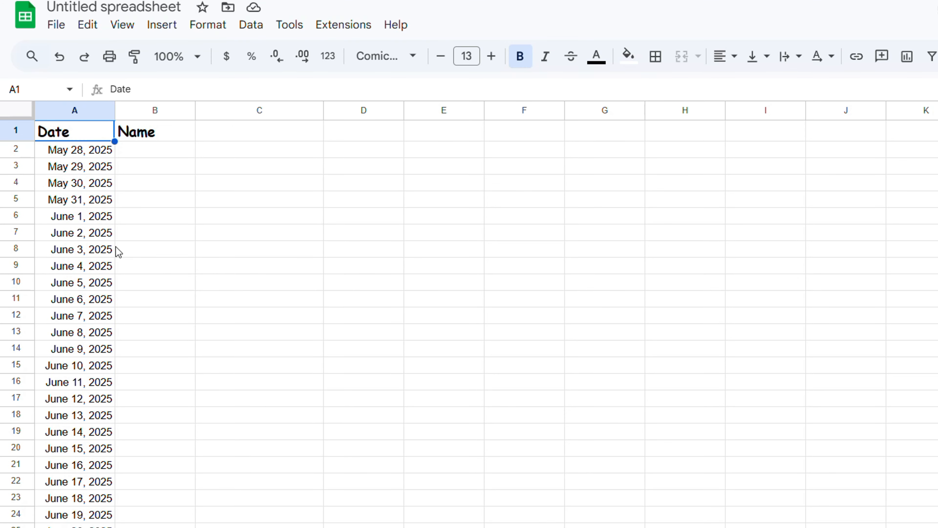
- Add a dropdown data validation rule to cell B2 under the Name header
{"action": "left_click", "coordinate": [174, 150]}
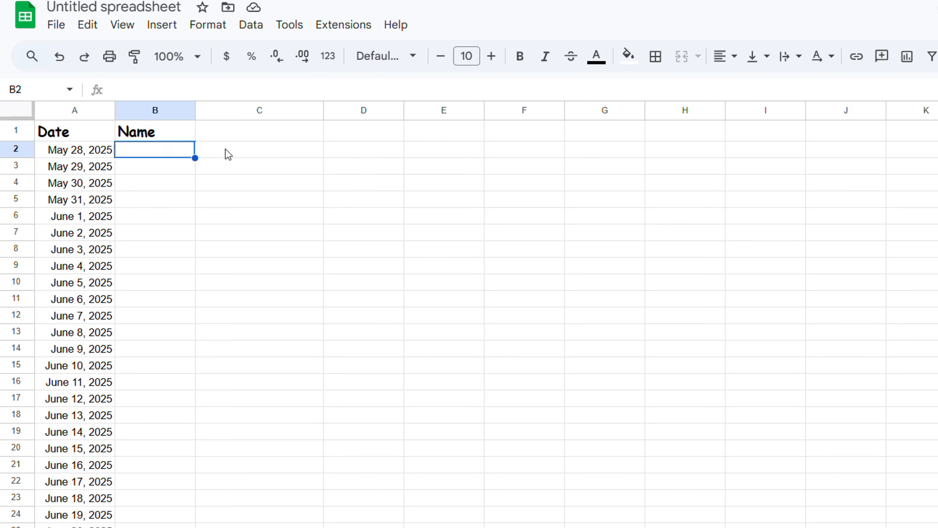
{"action": "left_click", "coordinate": [252, 24]}
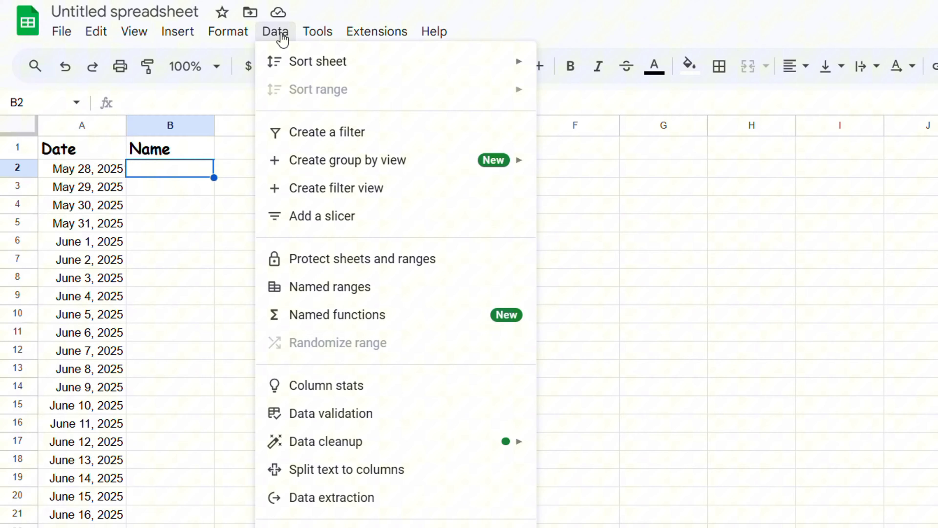
{"action": "left_click", "coordinate": [363, 417]}
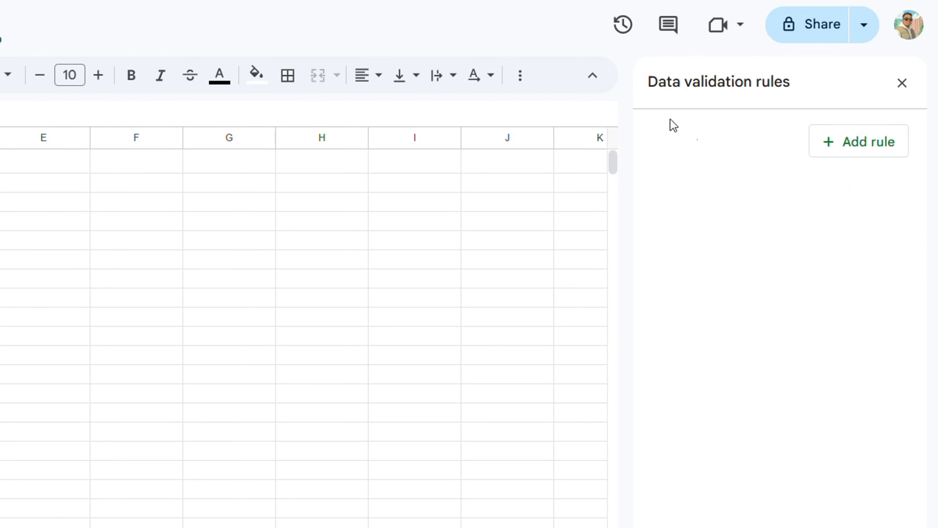
{"action": "left_click", "coordinate": [823, 153]}
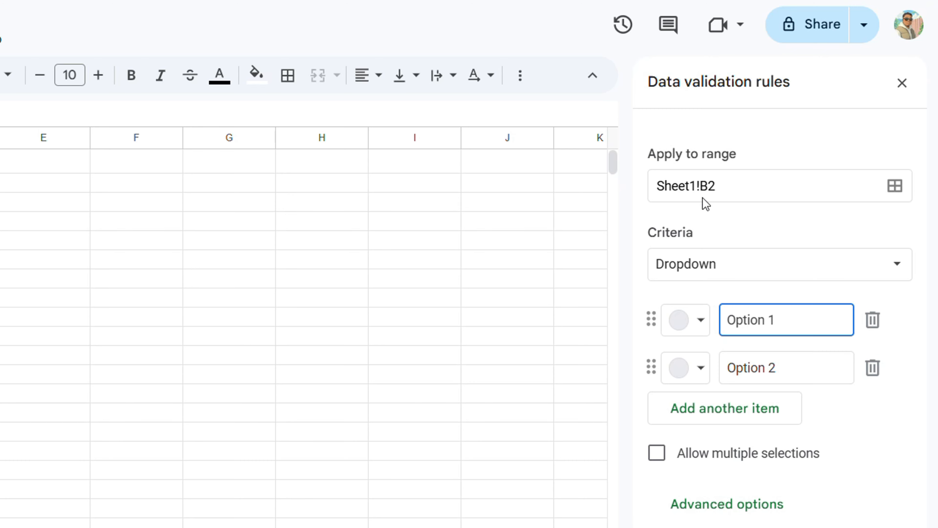
- Add Sheet1!B10 as a second range for the dropdown rule
{"action": "left_click", "coordinate": [892, 190]}
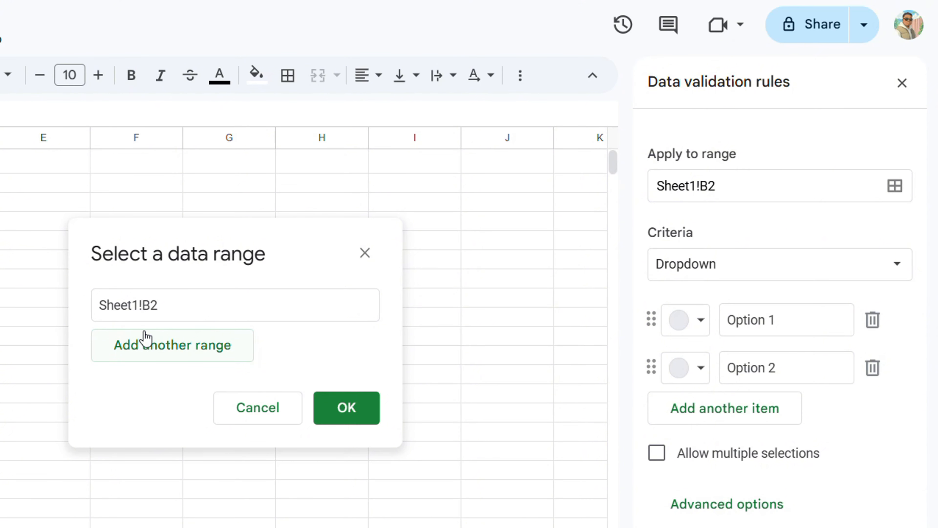
{"action": "left_click", "coordinate": [144, 357]}
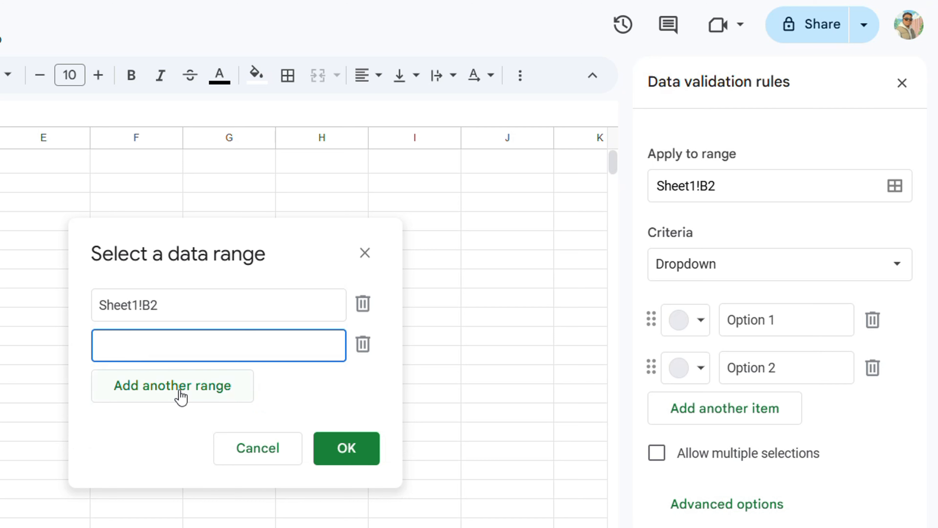
{"action": "left_click_drag", "start_coordinate": [190, 306], "coordinate": [98, 317]}
{"action": "key", "text": "ctrl+c"}
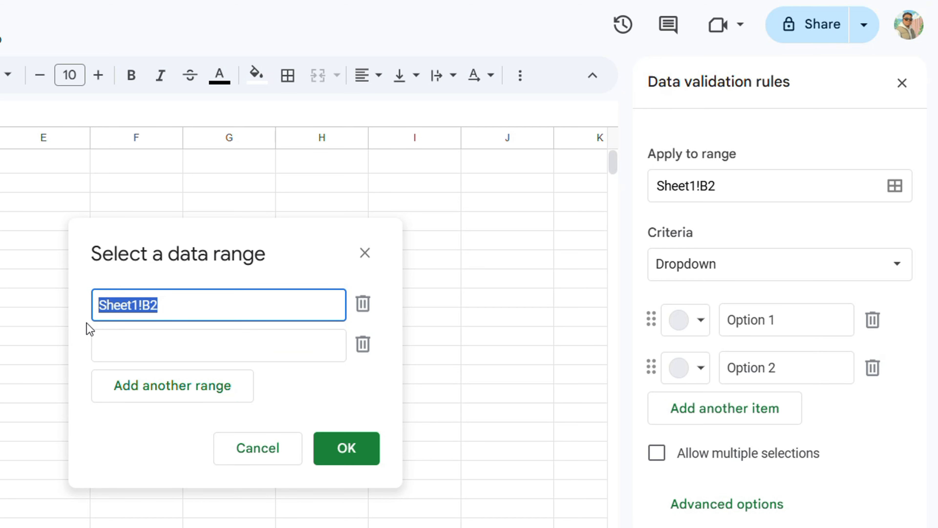
{"action": "left_click", "coordinate": [145, 347]}
{"action": "key", "text": "ctrl+v"}
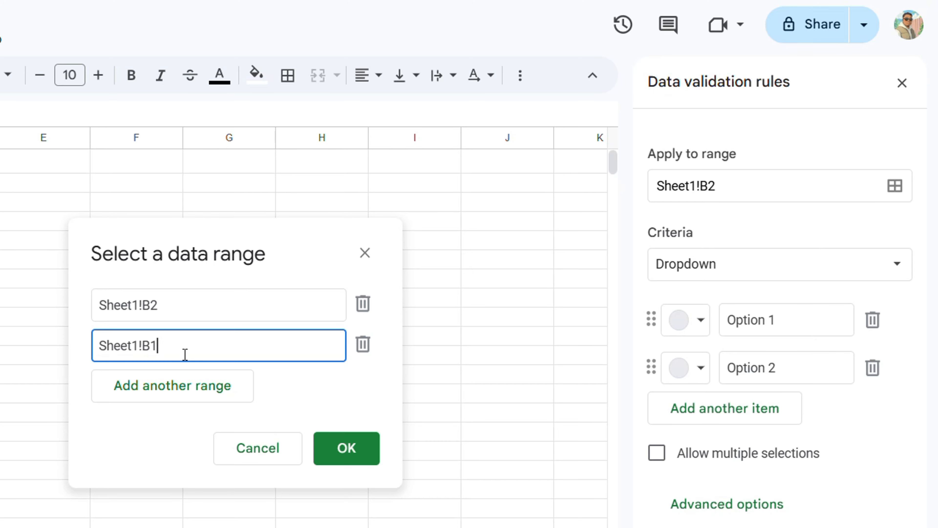
{"action": "left_click", "coordinate": [345, 452]}
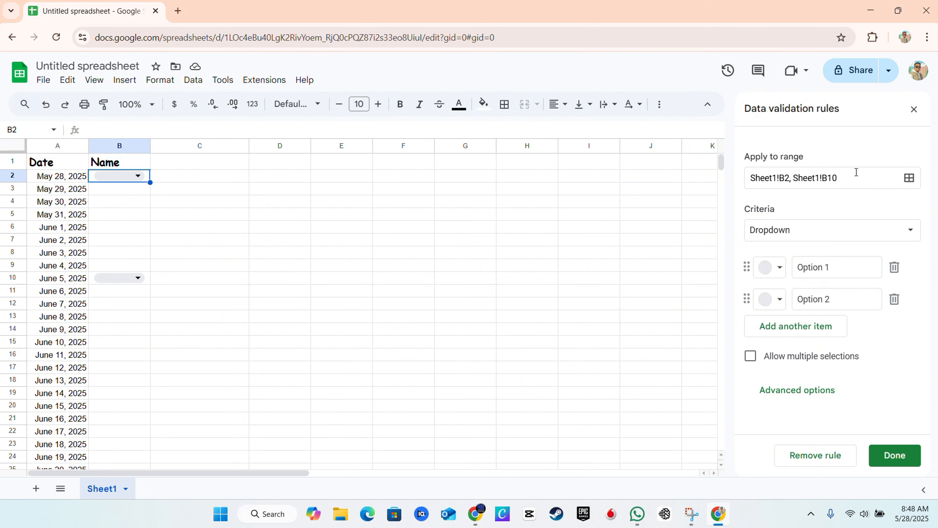
- Remove Sheet1!B10 from the rule's range so it applies only to Sheet1!B2
{"action": "left_click", "coordinate": [847, 179]}
{"action": "left_click_drag", "start_coordinate": [847, 178], "coordinate": [793, 178]}
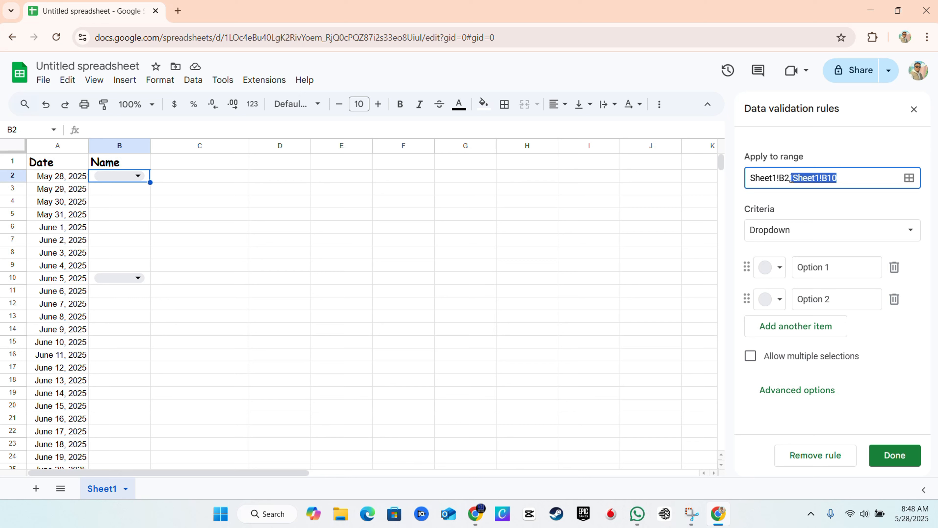
{"action": "key", "text": "BackSpace"}
{"action": "key", "text": "BackSpace"}
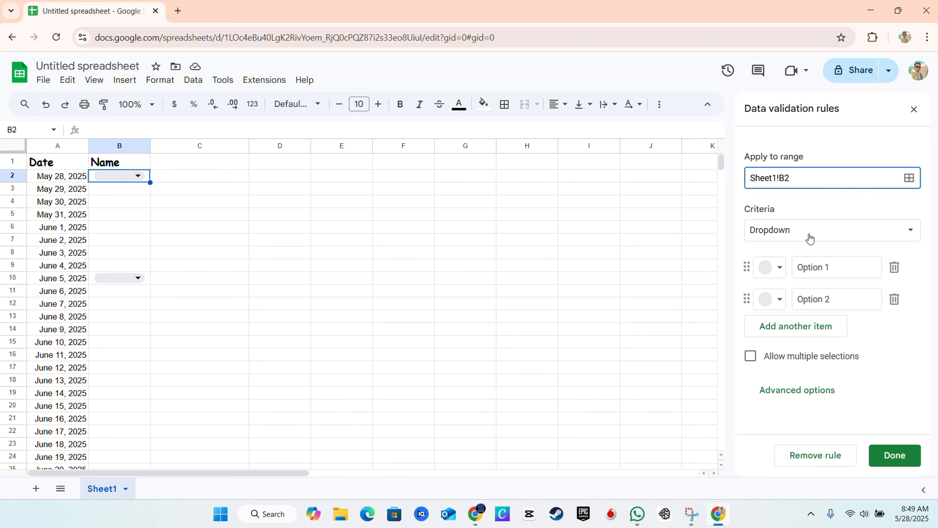
- Keep the Dropdown criteria and colour Option 1 light blue and Option 2 dark blue
{"action": "left_click", "coordinate": [772, 231]}
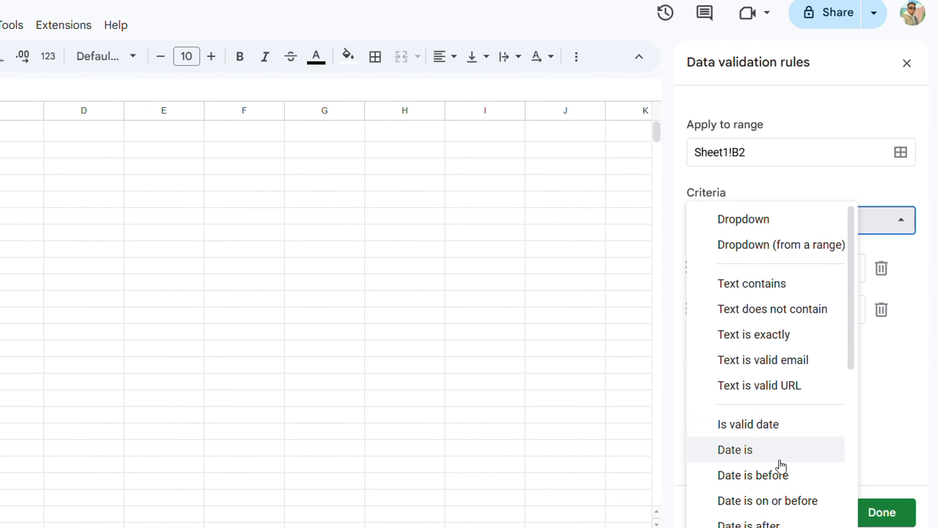
{"action": "left_click", "coordinate": [739, 222]}
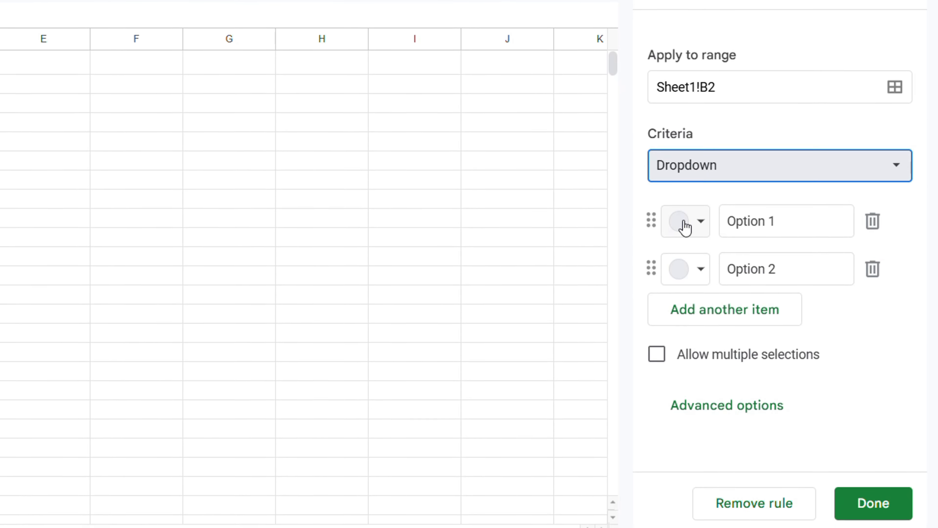
{"action": "left_click", "coordinate": [688, 218]}
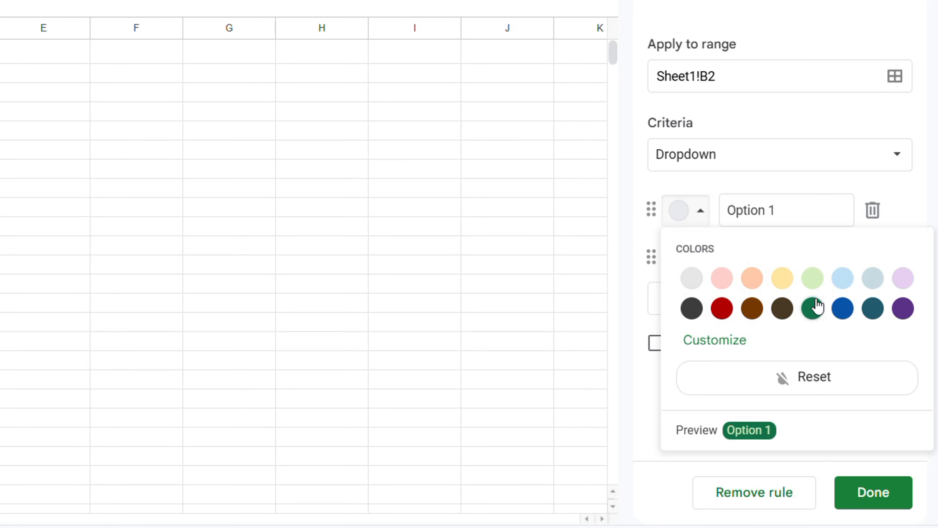
{"action": "left_click", "coordinate": [842, 281]}
{"action": "left_click", "coordinate": [699, 265]}
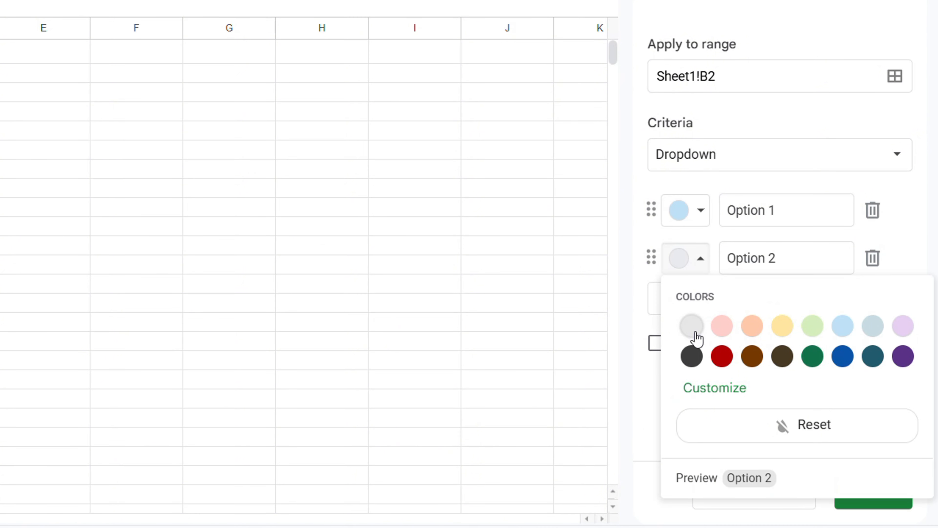
{"action": "left_click", "coordinate": [842, 356]}
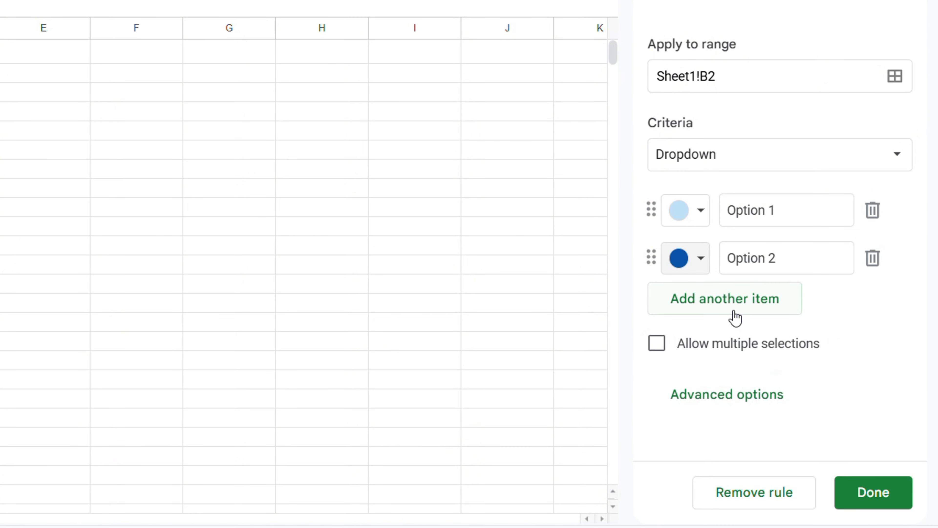
- Add a third dropdown item in light yellow with a person's first name, and allow multiple selections
{"action": "left_click", "coordinate": [732, 301]}
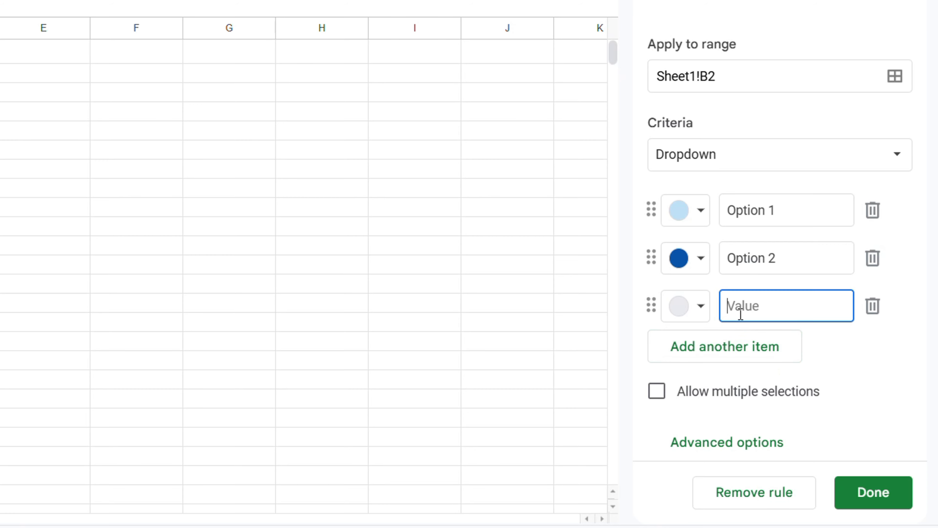
{"action": "left_click", "coordinate": [698, 308]}
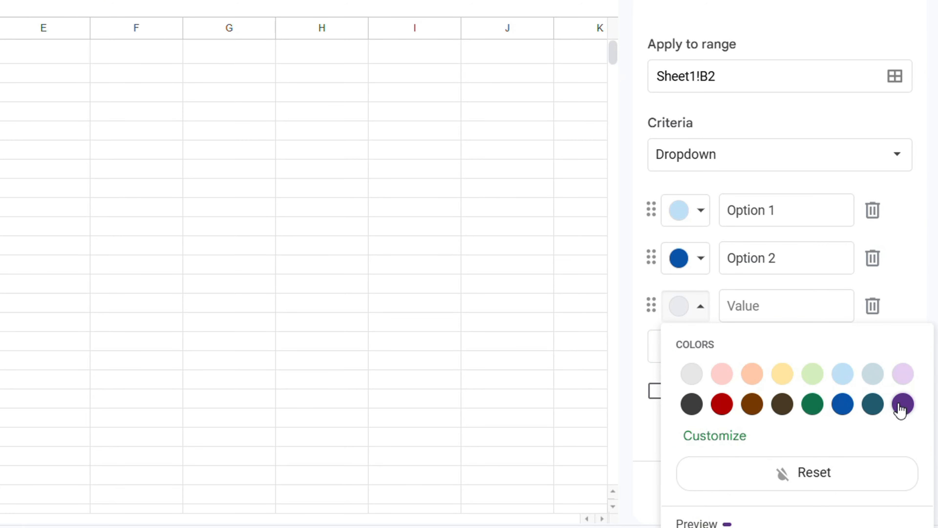
{"action": "left_click", "coordinate": [781, 380]}
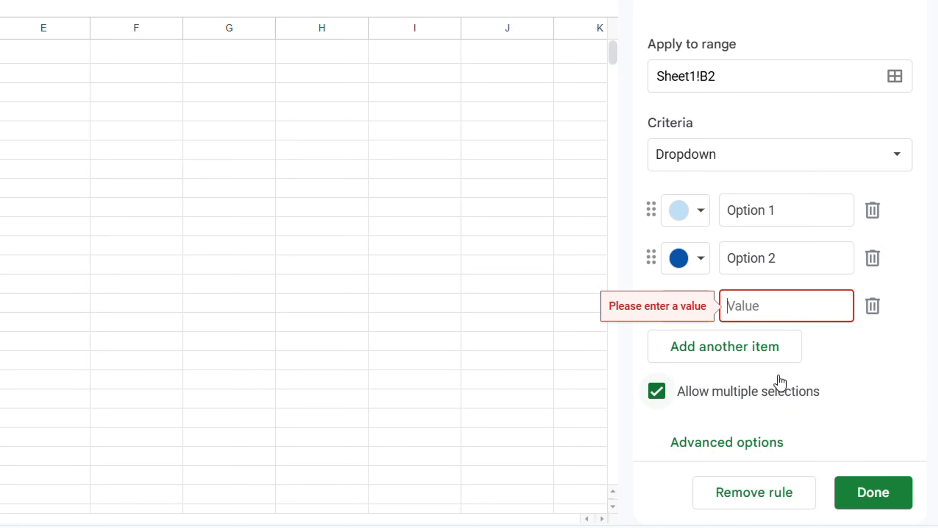
{"action": "left_click", "coordinate": [784, 304]}
{"action": "type", "text": "Joy"}
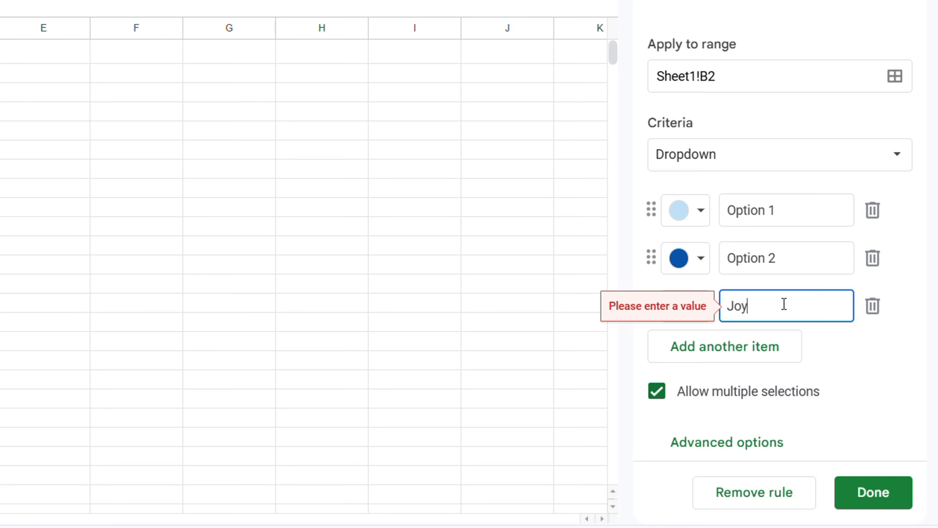
- Replace Option 2 and Option 1 with people's first names and save the dropdown rule
{"action": "left_click", "coordinate": [798, 262]}
{"action": "left_click_drag", "start_coordinate": [779, 259], "coordinate": [730, 260]}
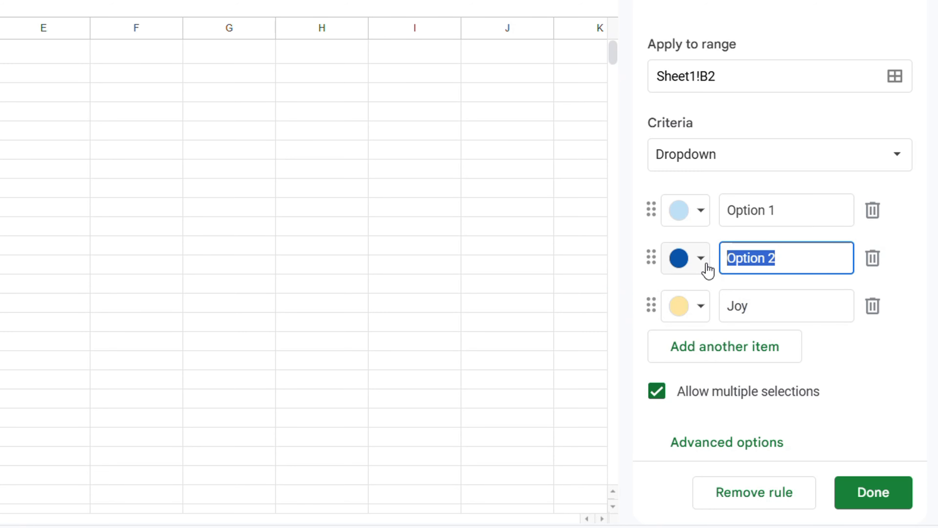
{"action": "type", "text": "Pat"}
{"action": "left_click", "coordinate": [789, 212]}
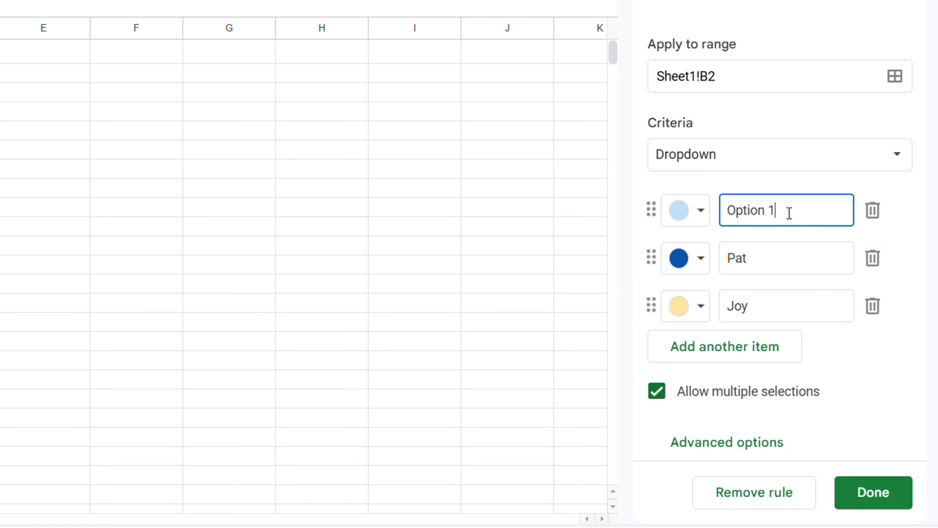
{"action": "left_click_drag", "start_coordinate": [789, 212], "coordinate": [685, 218]}
{"action": "type", "text": "Drew"}
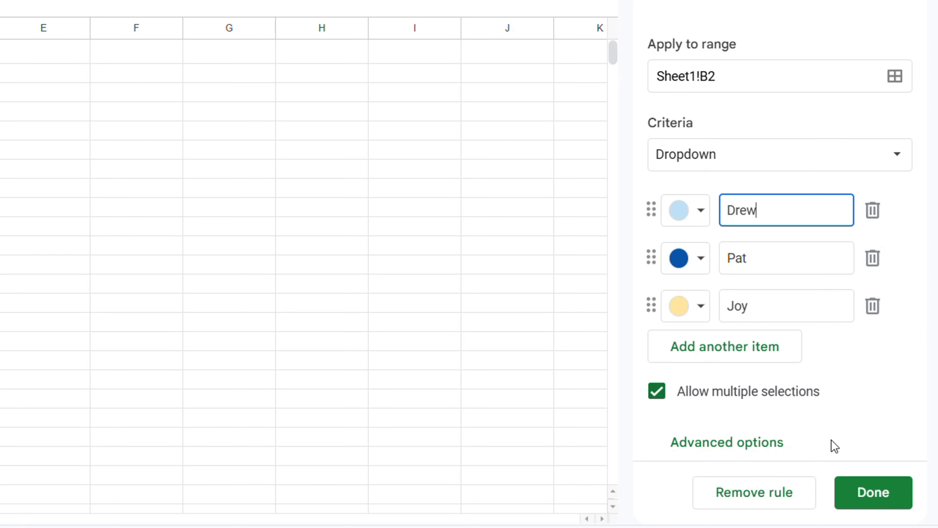
{"action": "left_click", "coordinate": [879, 504]}
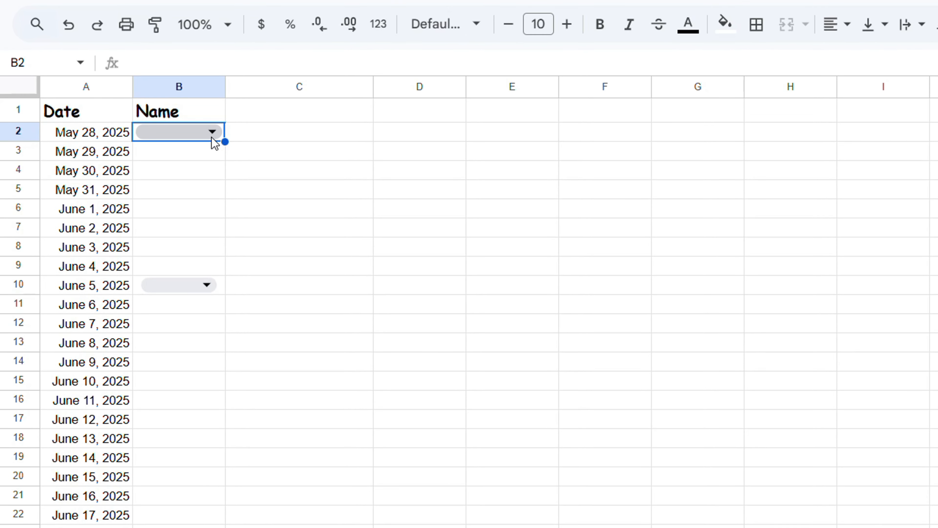
- Edit B2's dropdown rule to move the light yellow item above the dark blue one, and return to the Name column
{"action": "left_click", "coordinate": [212, 133]}
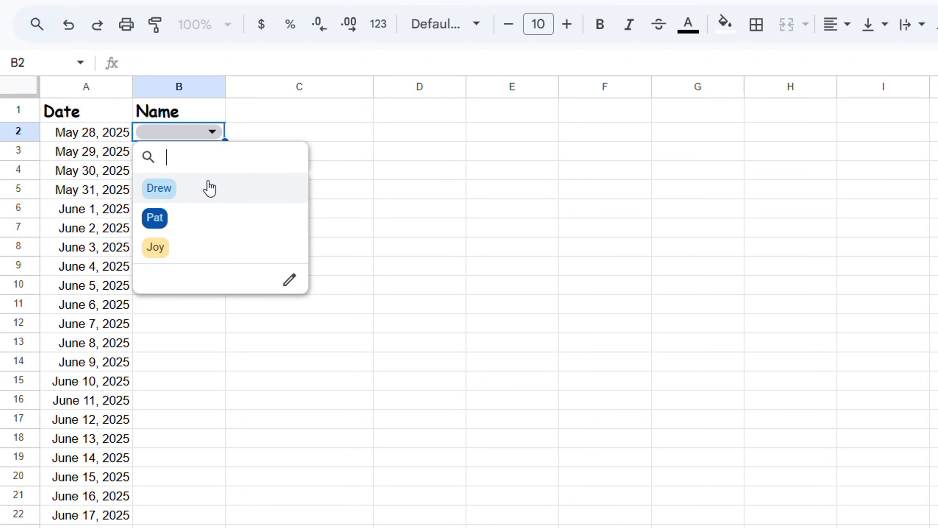
{"action": "left_click", "coordinate": [291, 282]}
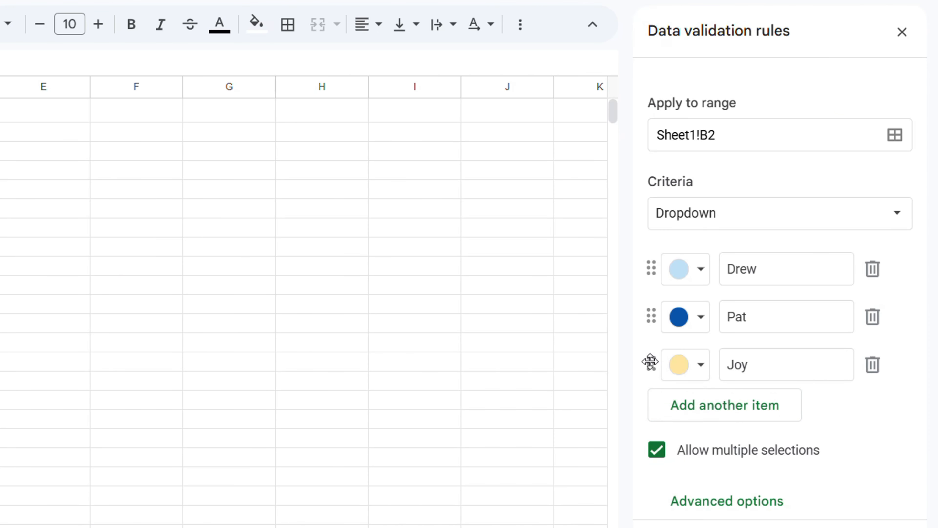
{"action": "left_click_drag", "start_coordinate": [653, 365], "coordinate": [652, 312]}
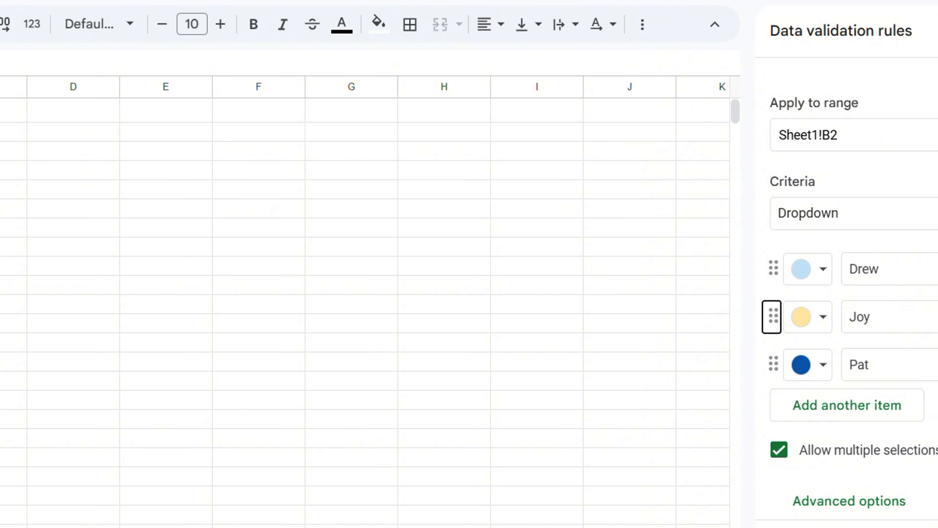
{"action": "left_click", "coordinate": [216, 156]}
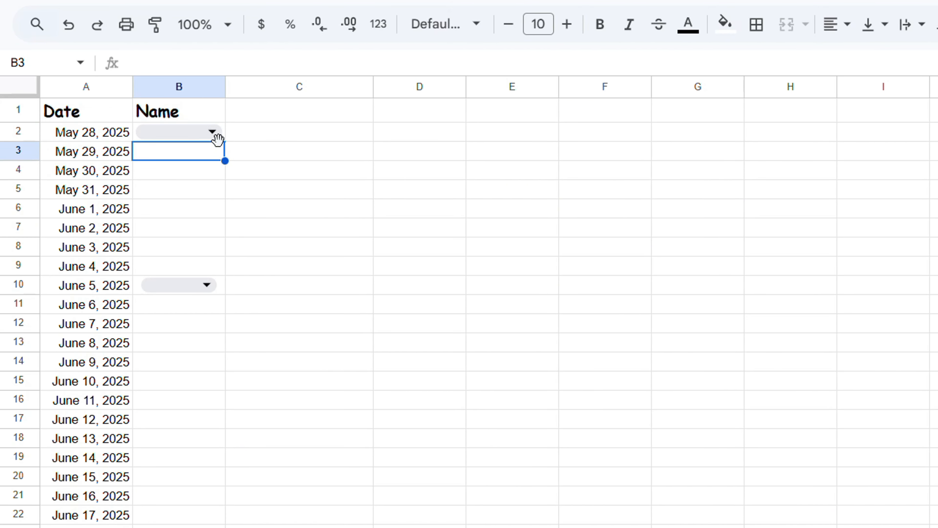
{"action": "left_click", "coordinate": [216, 134]}
{"action": "left_click", "coordinate": [384, 155]}
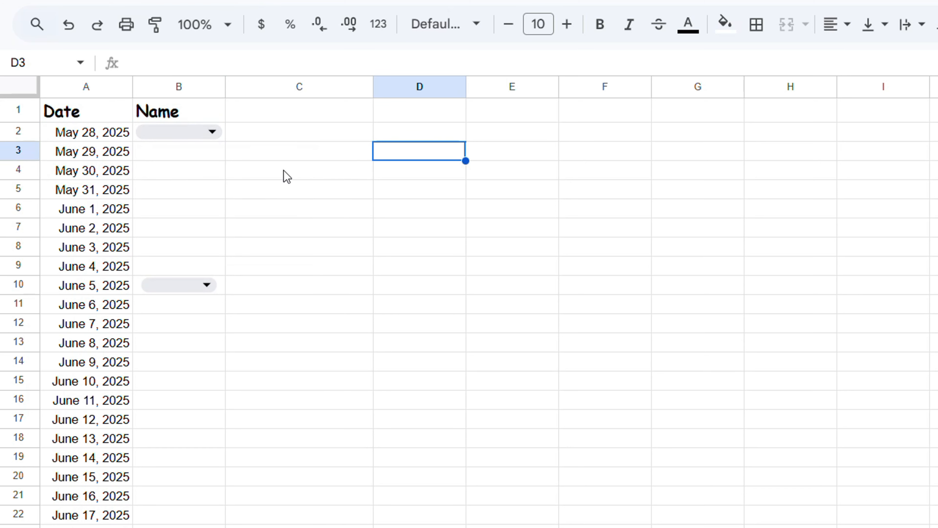
{"action": "left_click", "coordinate": [212, 133]}
{"action": "left_click", "coordinate": [297, 132]}
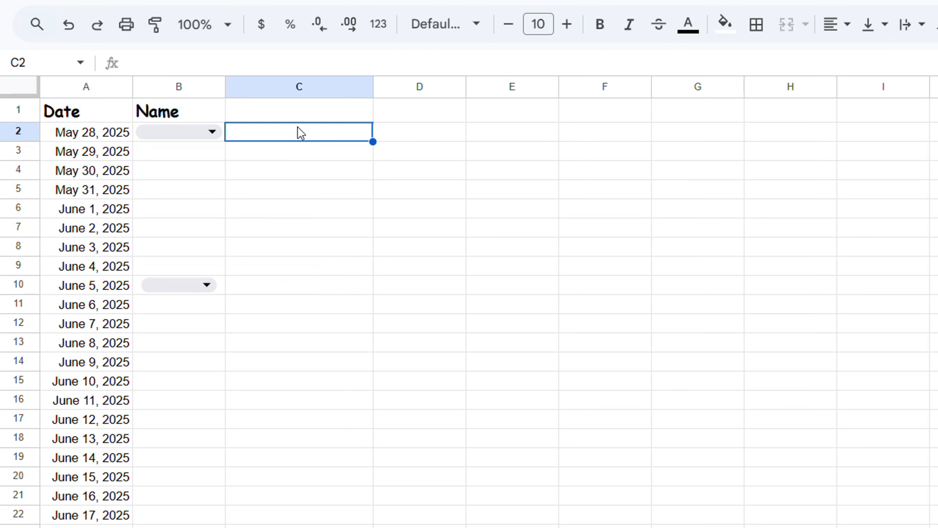
- Copy the B2 dropdown into B3 and fill it down through B15, opening B3's list to check its items
{"action": "left_click", "coordinate": [190, 136]}
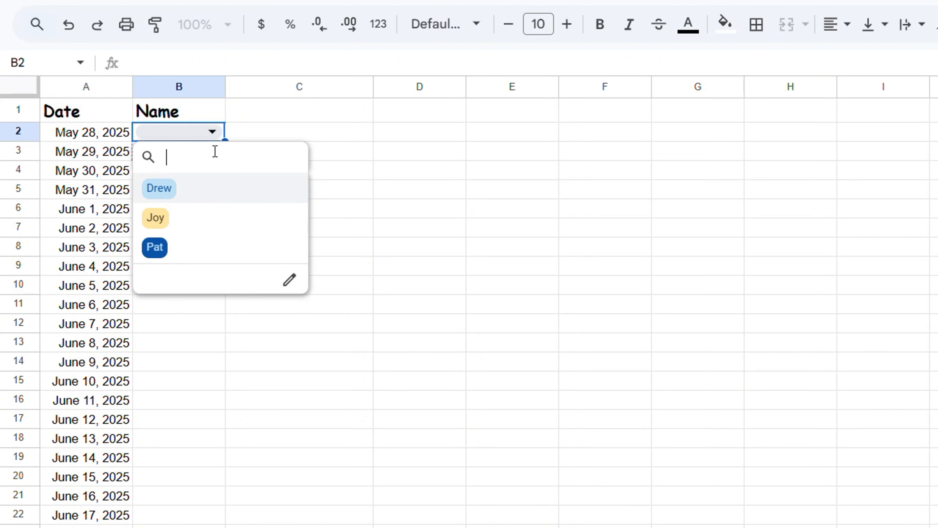
{"action": "left_click", "coordinate": [368, 138]}
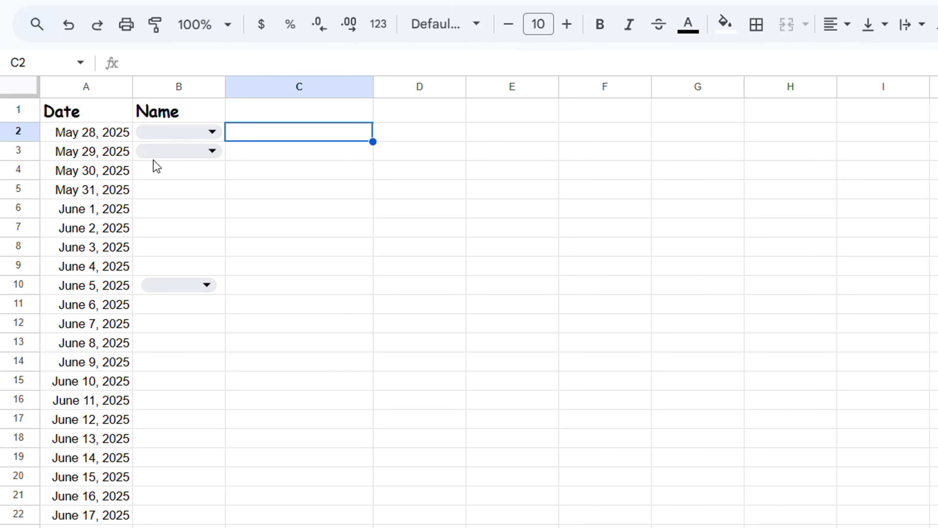
{"action": "left_click", "coordinate": [136, 155]}
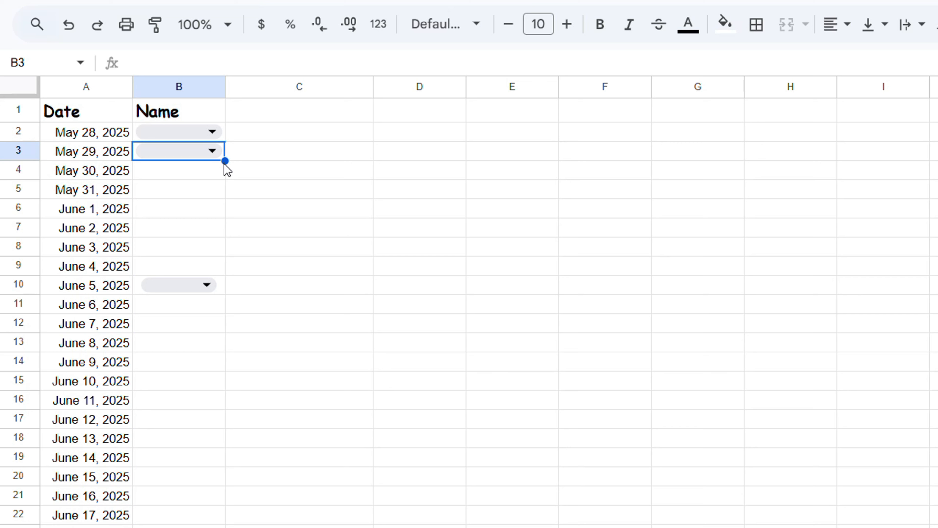
{"action": "left_click_drag", "start_coordinate": [224, 161], "coordinate": [216, 387]}
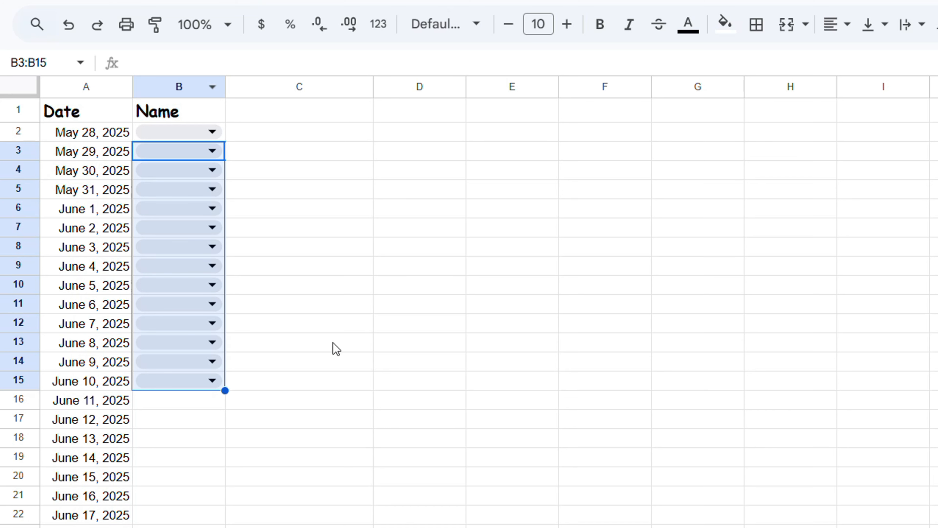
{"action": "left_click", "coordinate": [380, 312]}
{"action": "left_click", "coordinate": [211, 152]}
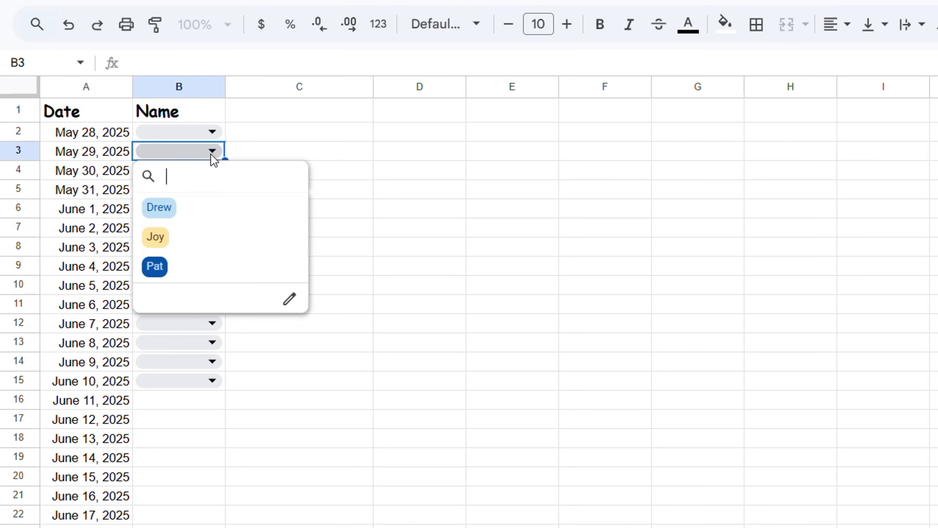
- Select the light blue name in B5 for May 31 and the yellow name in B2 for May 28
{"action": "left_click", "coordinate": [248, 136]}
{"action": "left_click", "coordinate": [213, 190]}
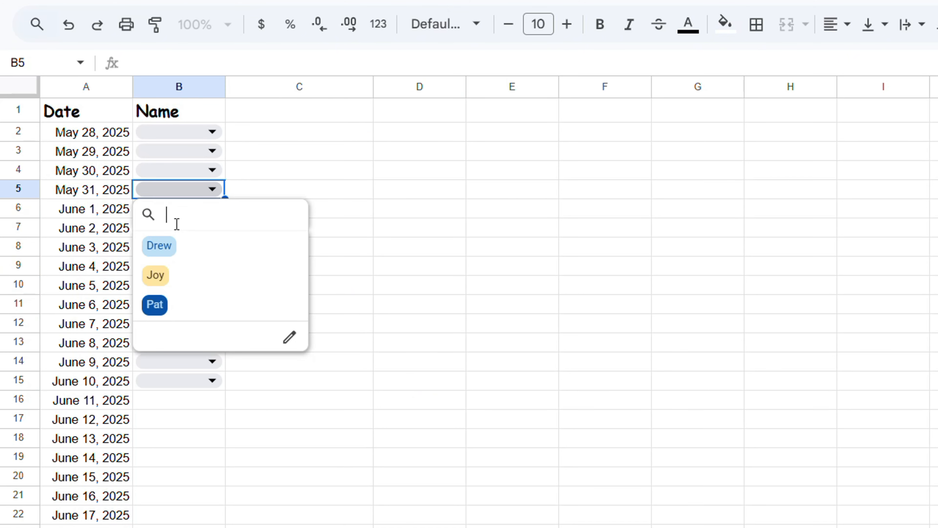
{"action": "left_click", "coordinate": [199, 248]}
{"action": "left_click", "coordinate": [193, 134]}
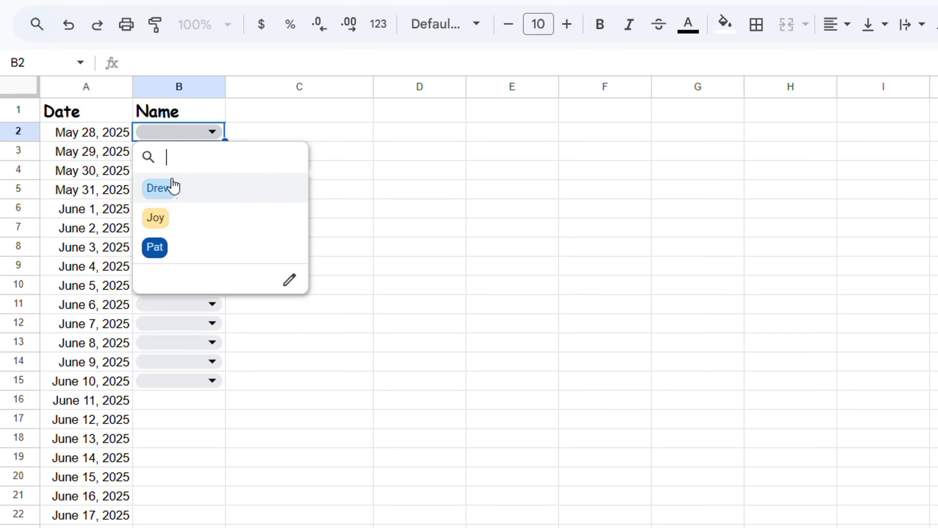
{"action": "left_click", "coordinate": [166, 218]}
{"action": "left_click", "coordinate": [355, 171]}
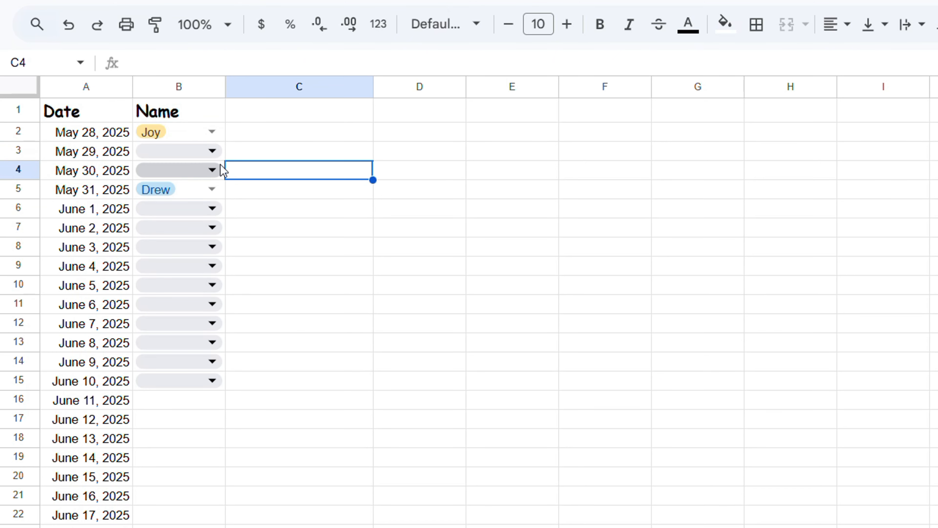
- Select the dark blue name in B3 for May 29 and the yellow name in B4 for May 30
{"action": "left_click", "coordinate": [213, 152]}
{"action": "left_click", "coordinate": [171, 269]}
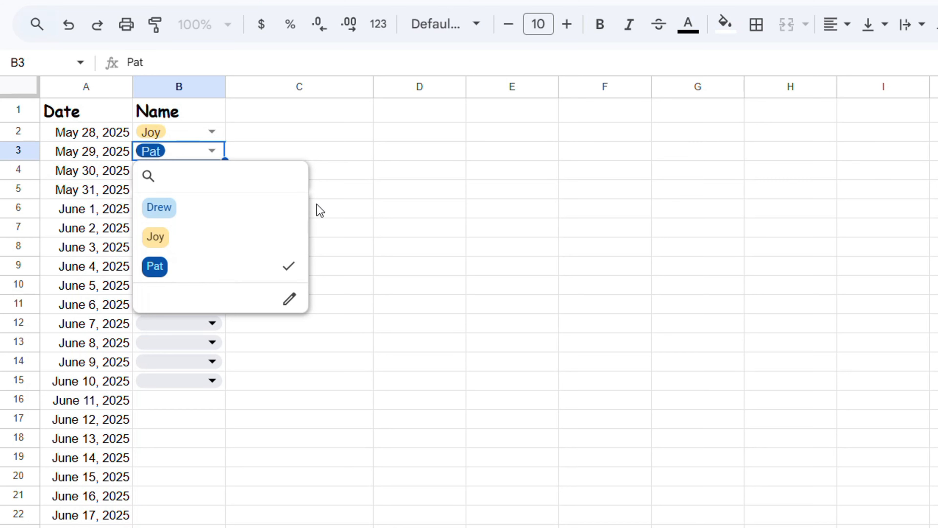
{"action": "left_click", "coordinate": [456, 366]}
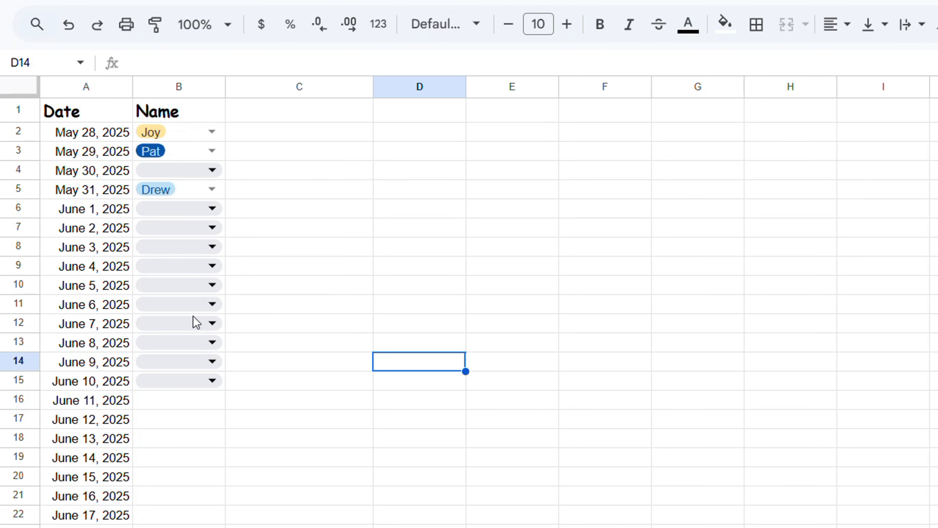
{"action": "left_click", "coordinate": [213, 171]}
{"action": "left_click", "coordinate": [174, 259]}
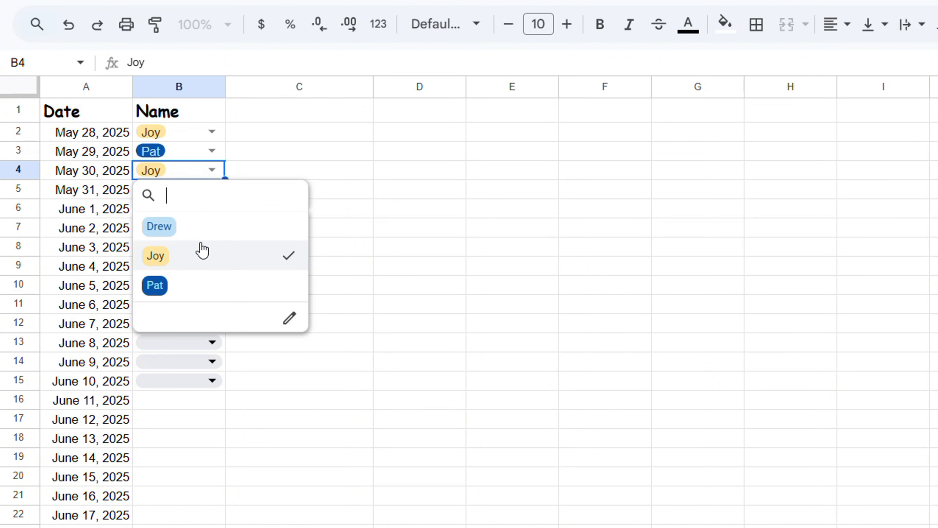
{"action": "left_click", "coordinate": [302, 138]}
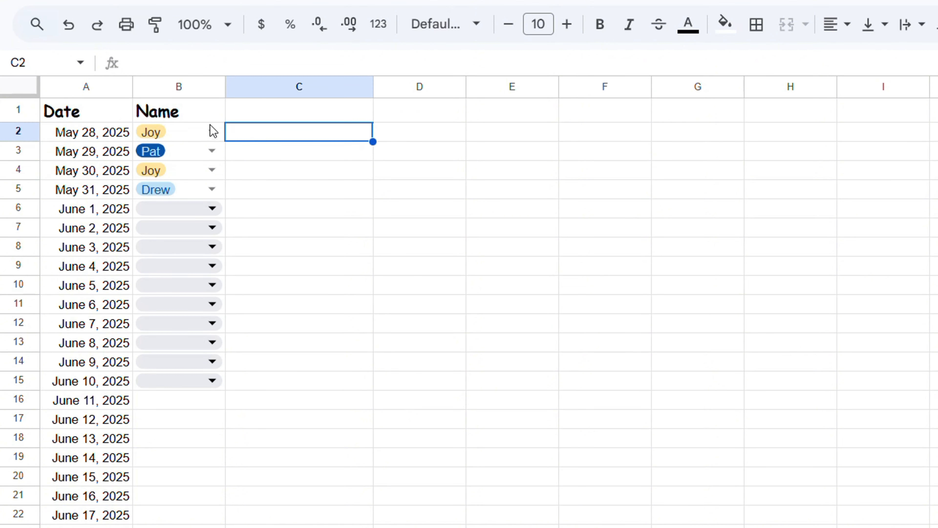
- Check B8's dropdown list without choosing an item, and select the yellow name in B11 for June 6
{"action": "left_click", "coordinate": [150, 247]}
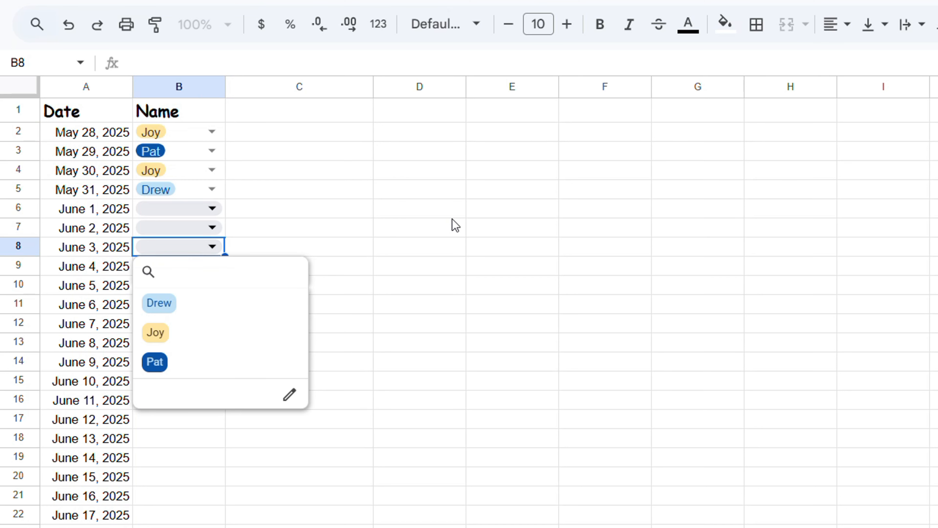
{"action": "left_click", "coordinate": [347, 213]}
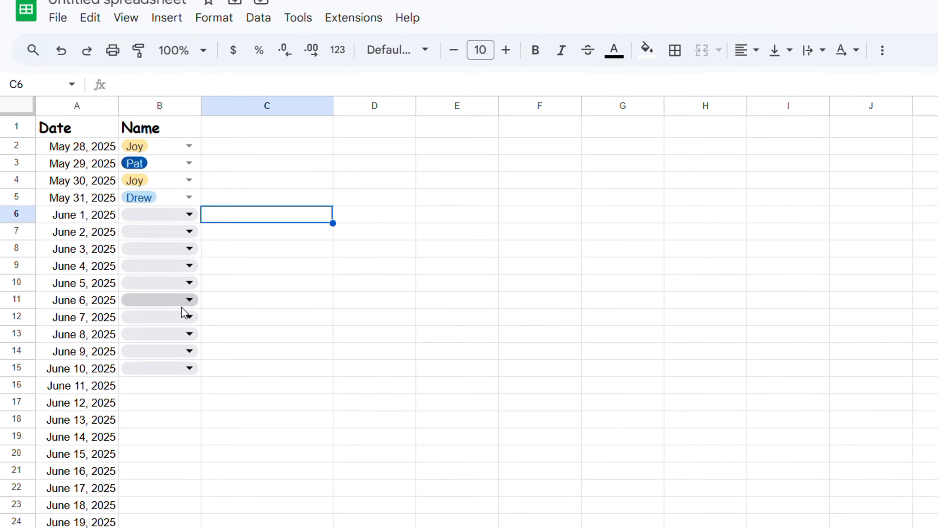
{"action": "left_click", "coordinate": [191, 300]}
{"action": "left_click", "coordinate": [144, 375]}
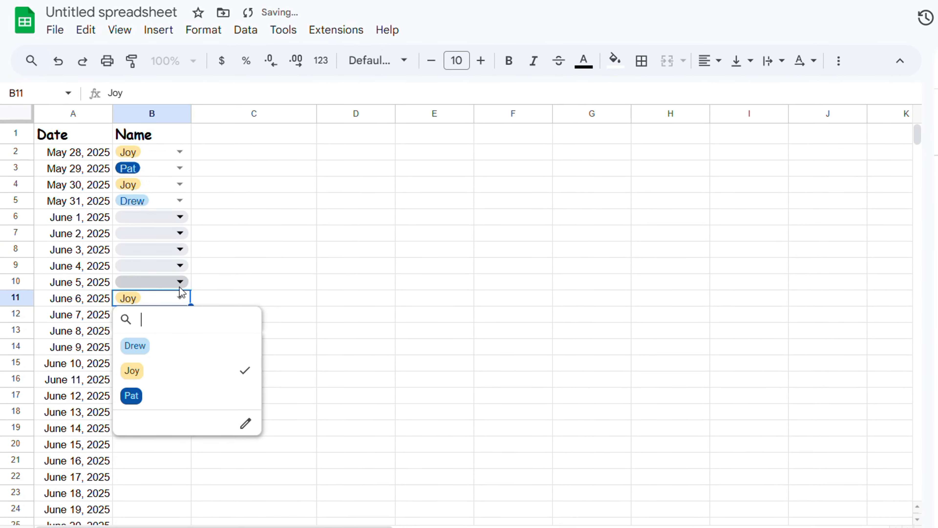
- Select the light blue name in B8 and the dark blue name in B6, and open B7's dropdown list
{"action": "left_click", "coordinate": [178, 256]}
{"action": "left_click", "coordinate": [132, 297]}
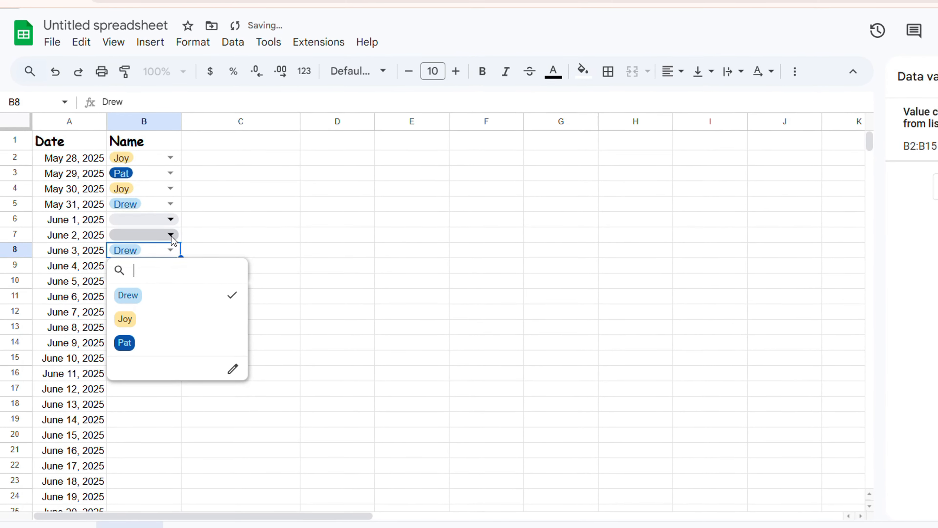
{"action": "left_click", "coordinate": [181, 219]}
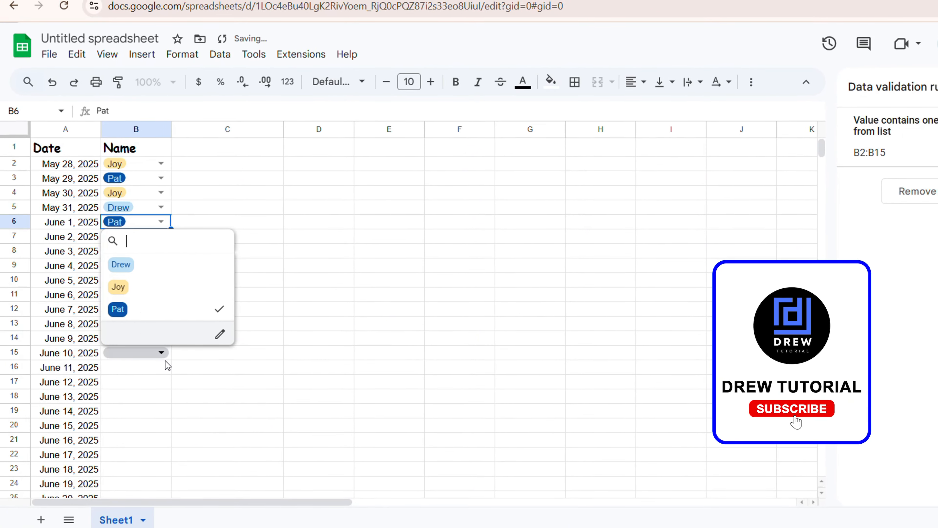
{"action": "left_click", "coordinate": [159, 237]}
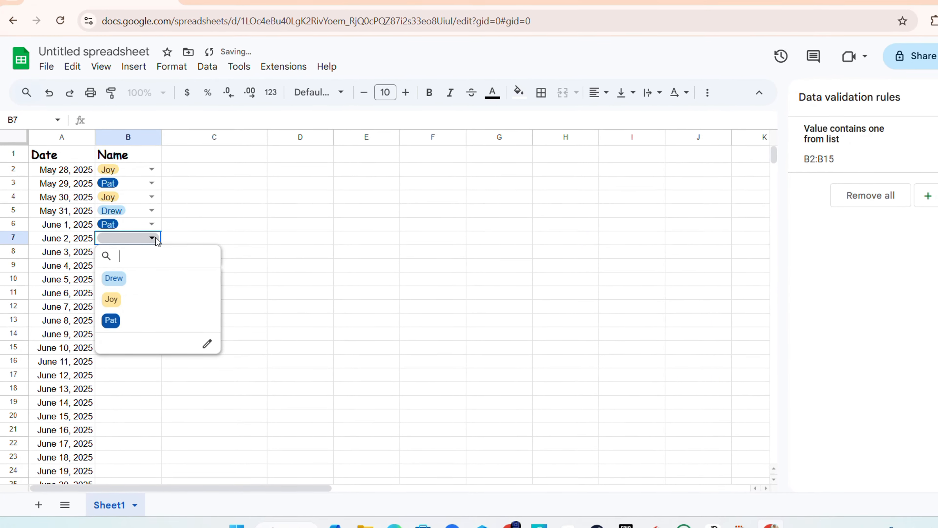